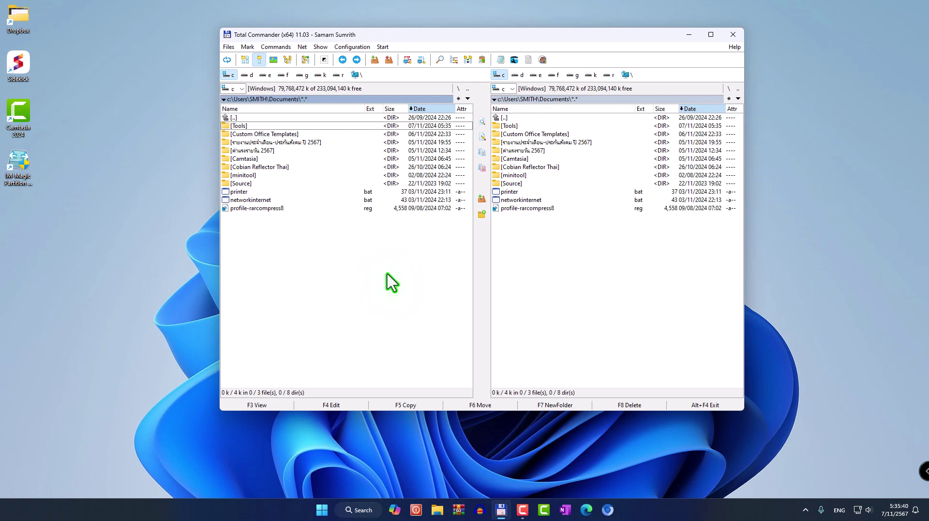
- View the contents of printer.bat in the built-in Lister viewer, then close the viewer
click(286, 192)
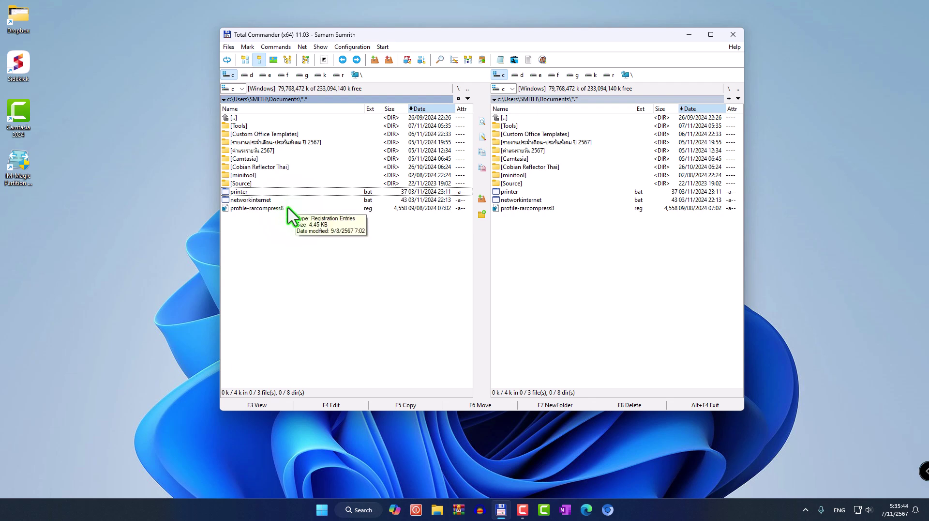
click(256, 405)
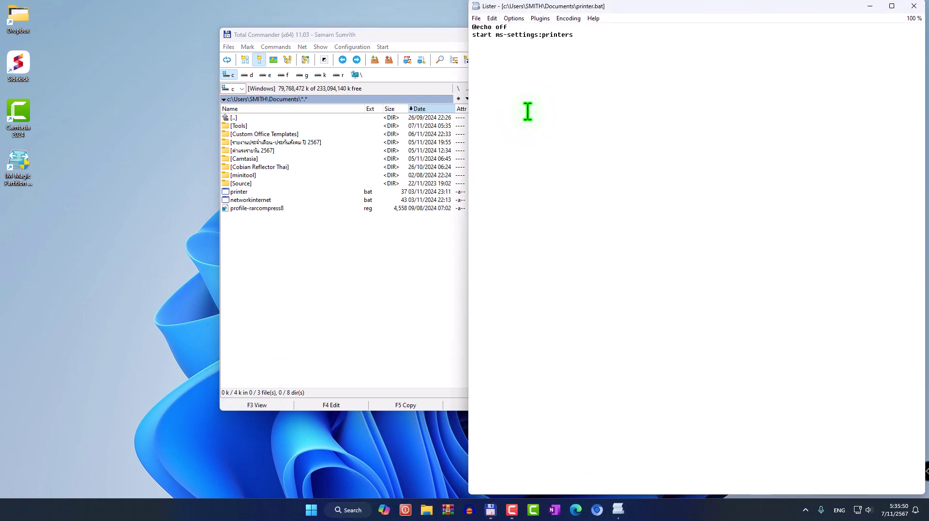
drag(642, 21, 384, 89)
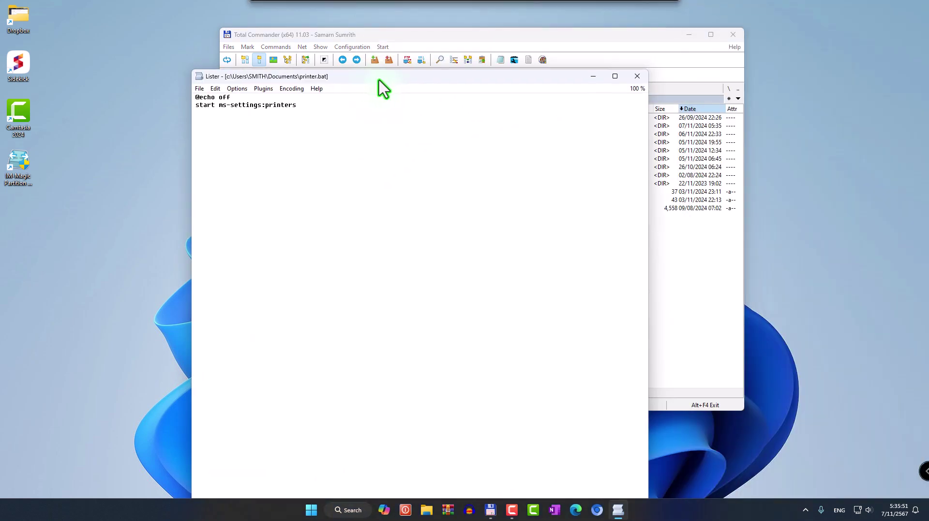
click(637, 76)
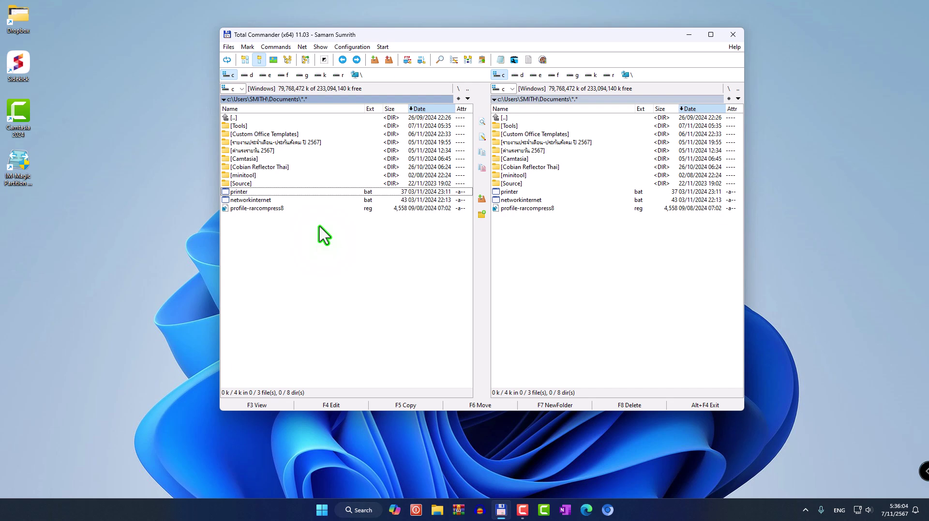
- Open profile-rarcompress8.reg in the text editor to examine its contents, then close it
click(287, 210)
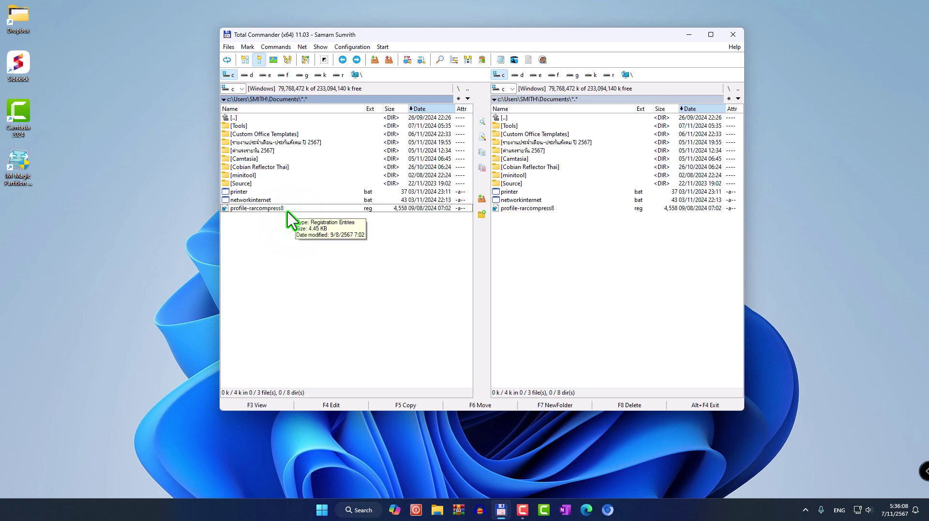
key(F4)
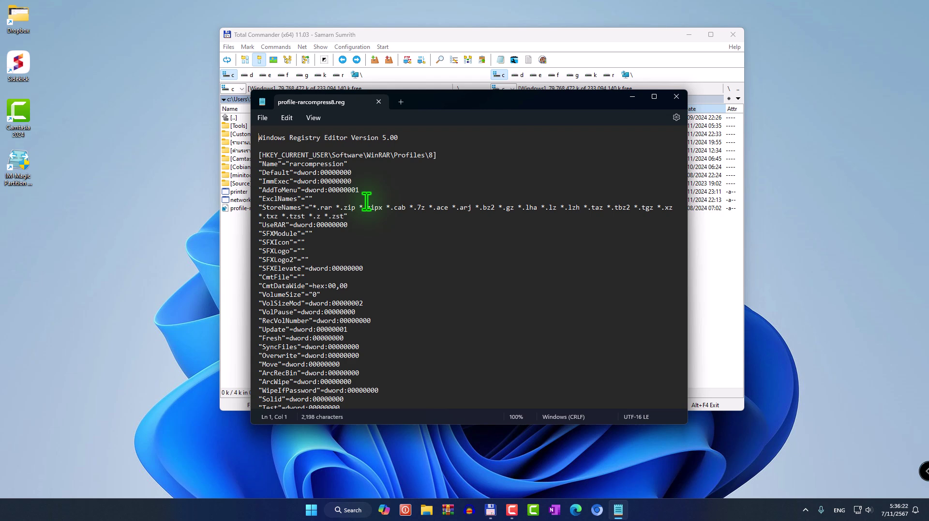
click(675, 97)
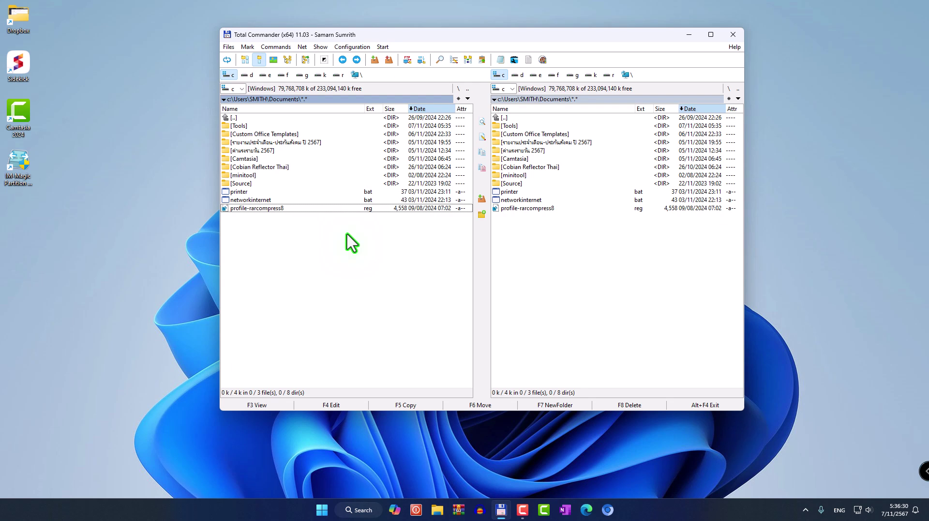
click(500, 60)
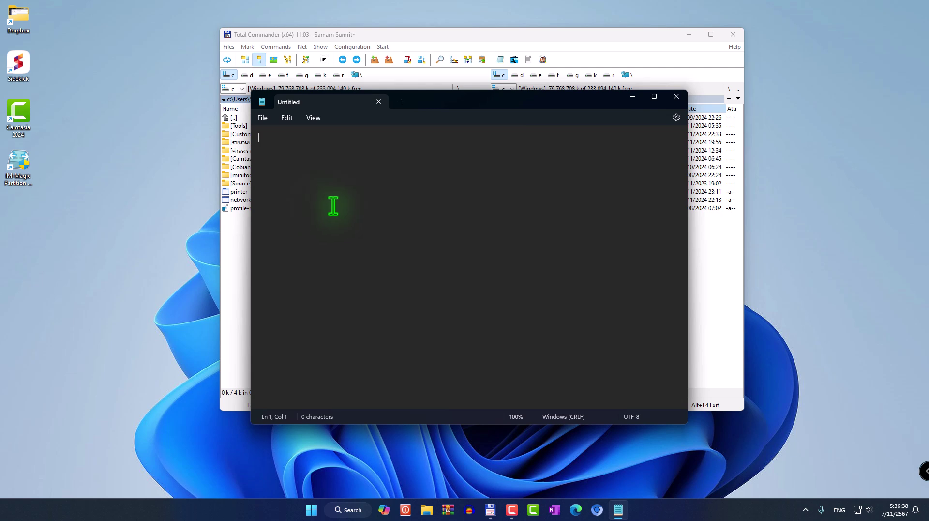
click(261, 119)
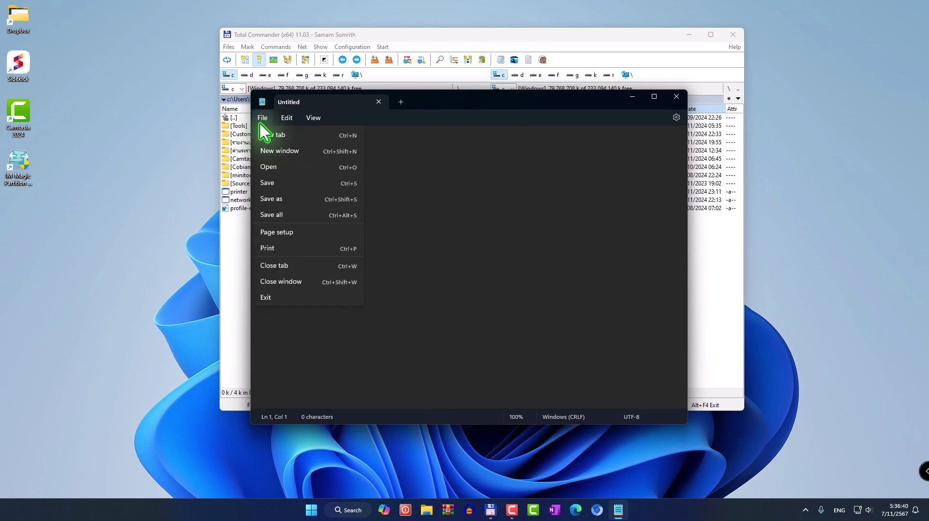
click(277, 182)
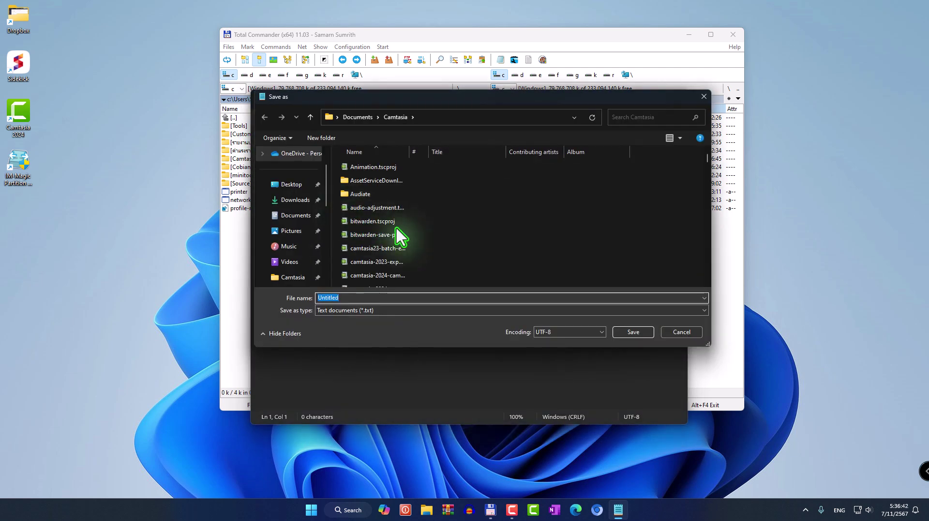
click(670, 331)
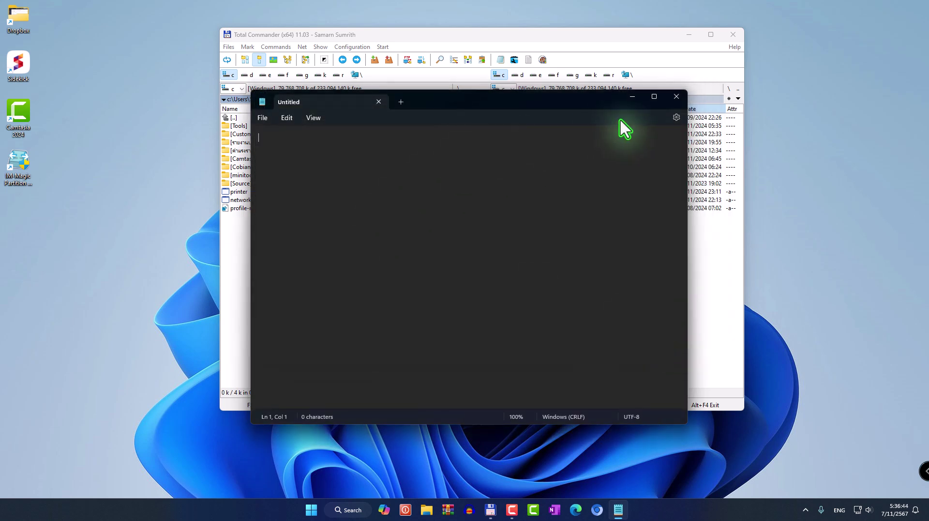
click(676, 97)
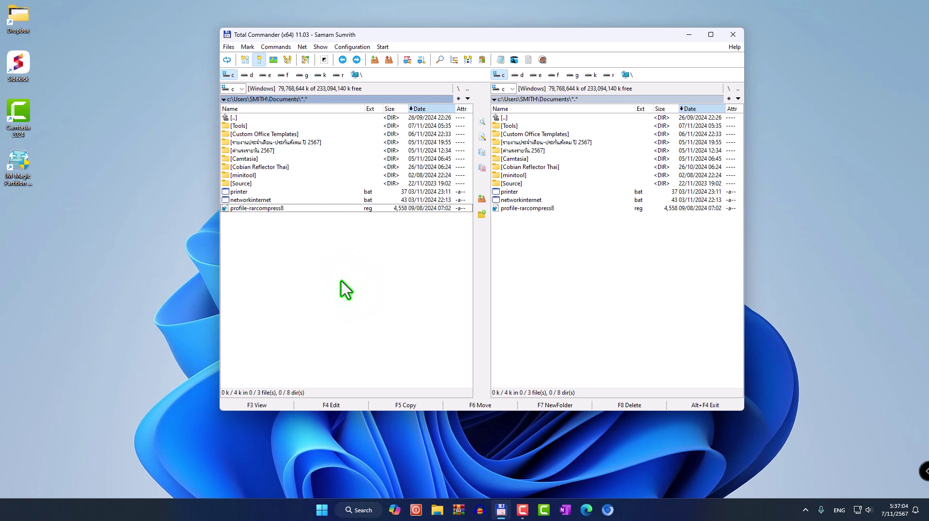
- Create a new text file named readme.txt for editing inside the Tools folder and check it in the file list
double_click(273, 125)
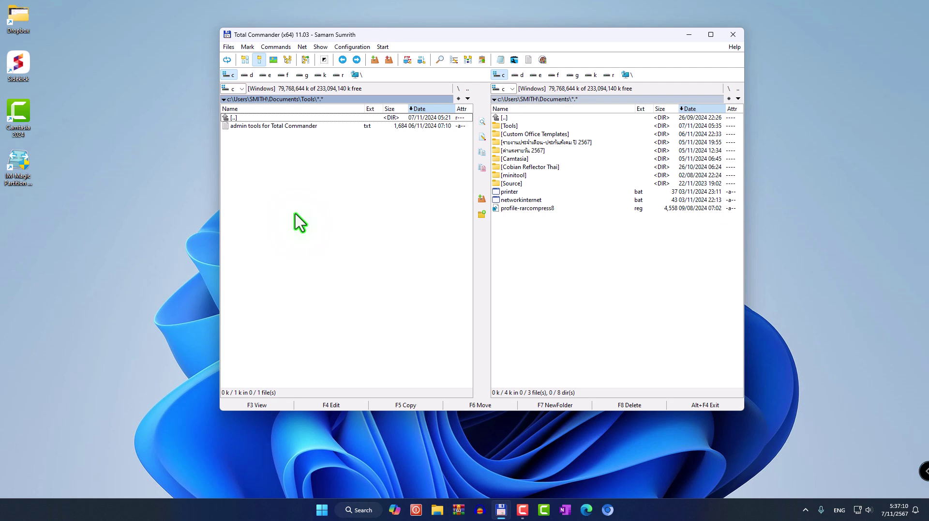
key(shift+F4)
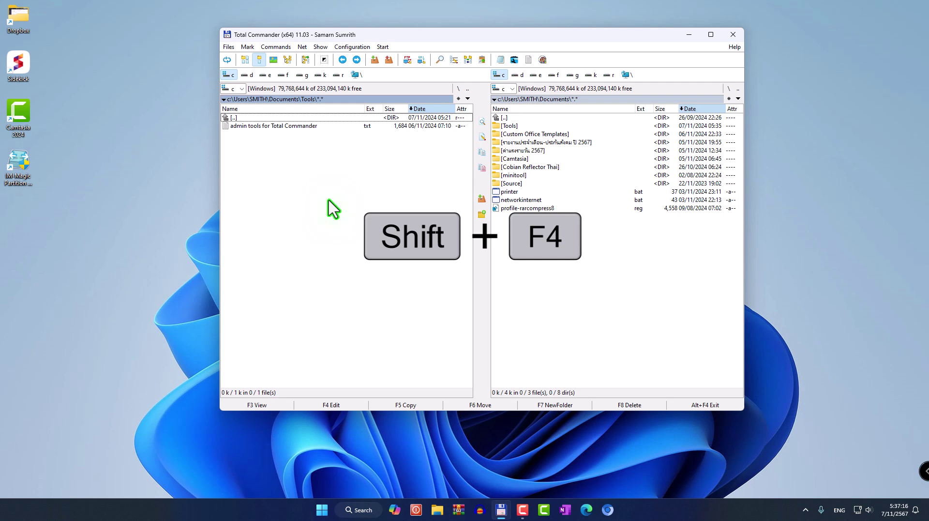
click(327, 404)
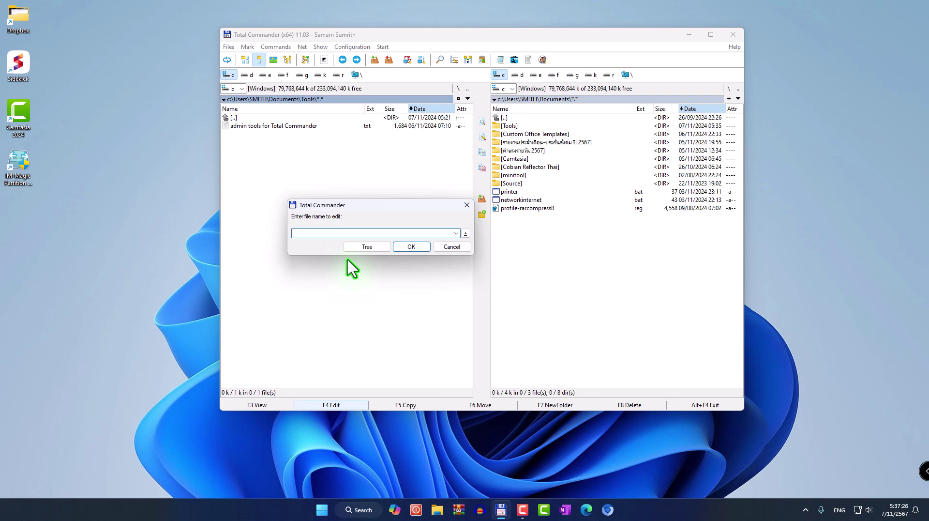
text(readme.txt)
click(413, 246)
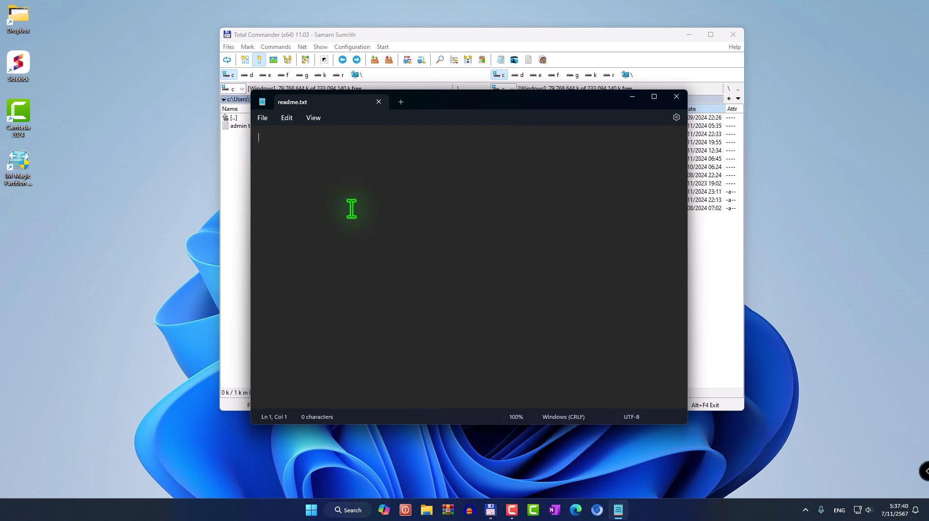
click(234, 177)
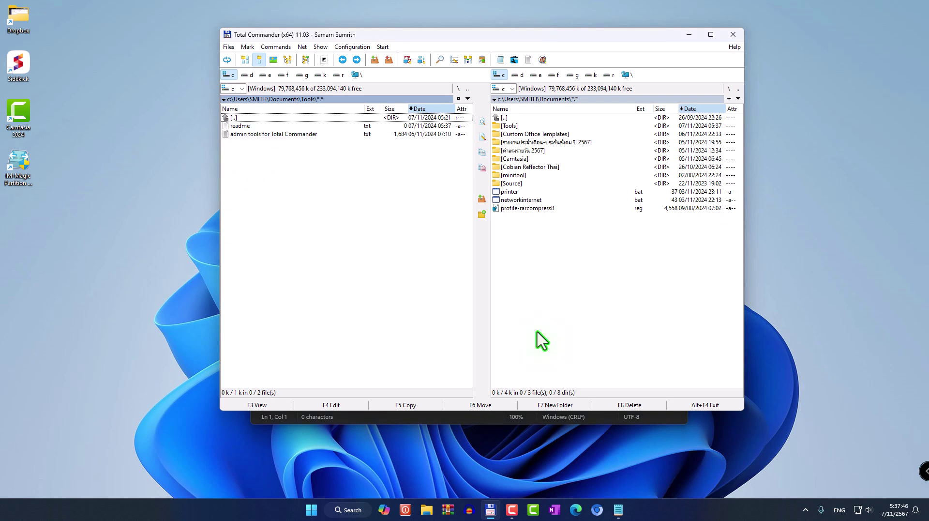
click(619, 510)
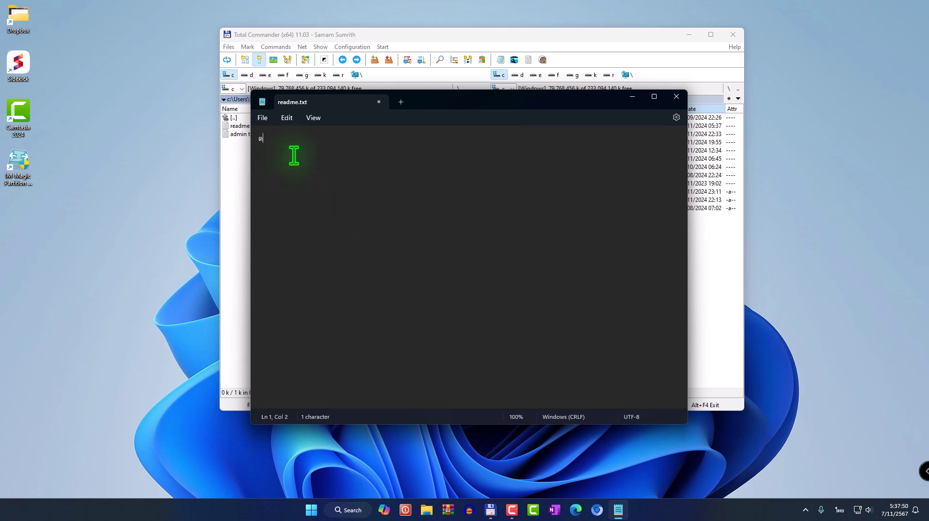
- Write "โปรดอ่านก่อน" as the first line of readme.txt, save the file and close it
key(alt+shift)
text(โปรแ)
text(อ่านก่อน)
key(Return)
click(262, 119)
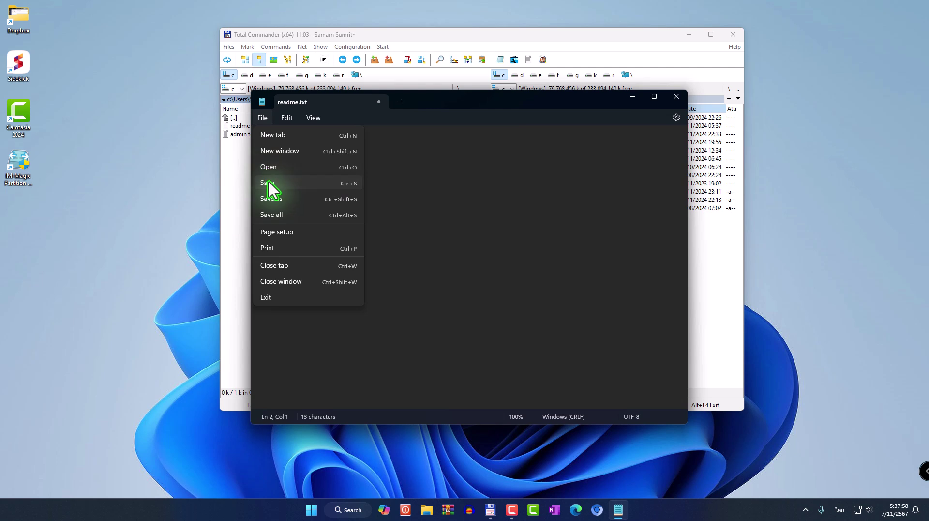
click(677, 96)
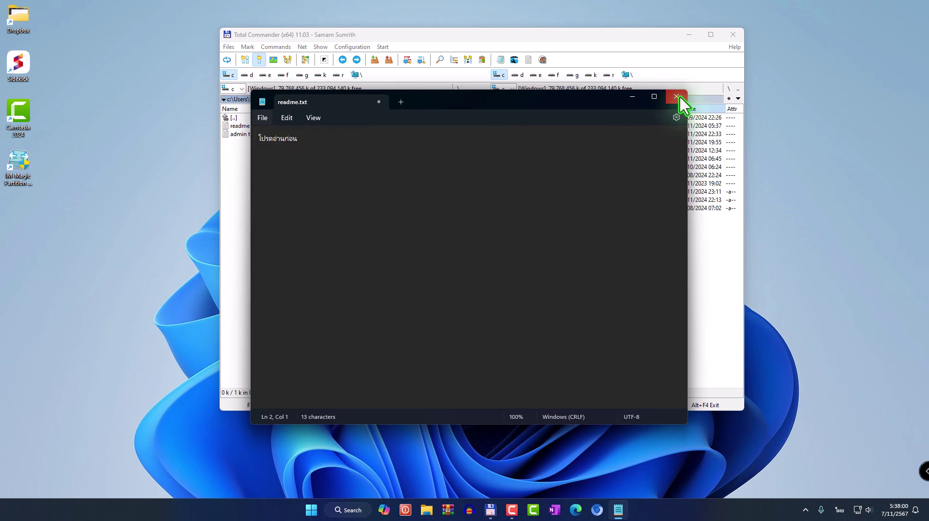
click(677, 96)
click(386, 286)
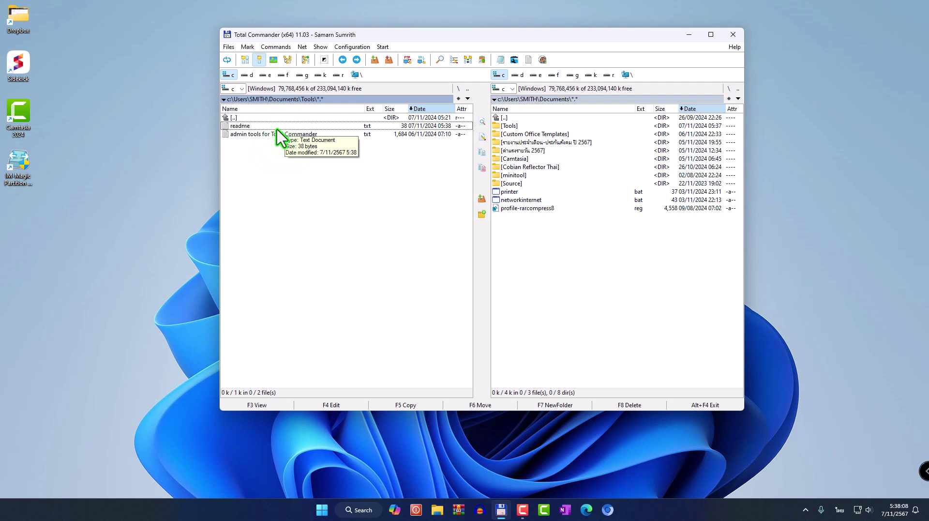
- Reopen readme.txt, add the line "เป็นตัวอย่างการสร้างไฟล์ด้วย Notepad" below a blank line, then save and close it
double_click(277, 126)
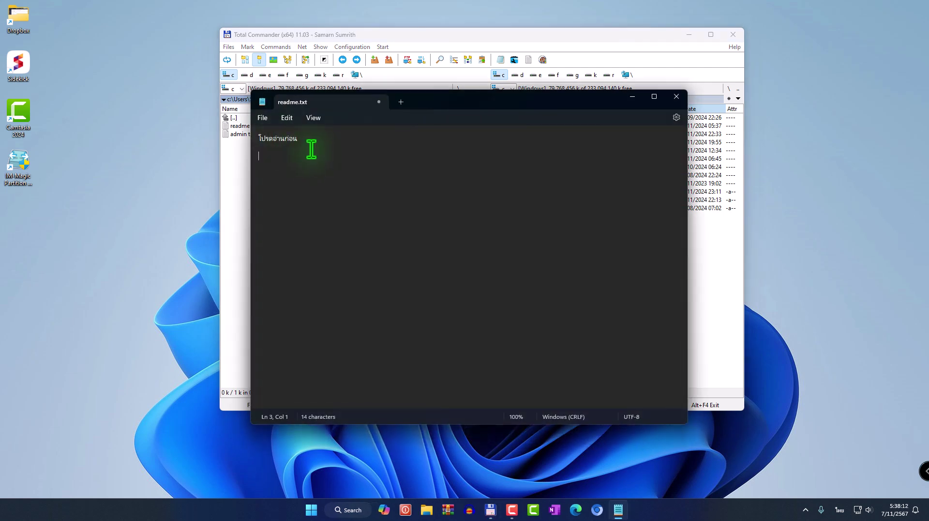
text(เป็นตัวอย่างการสร้างไฟล์ด้วย)
key(grave)
text(Note)
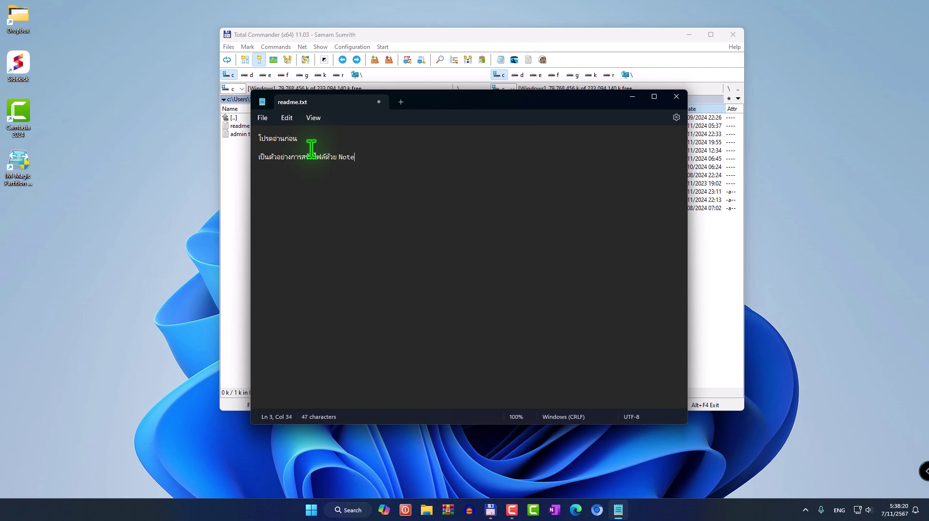
text(pad)
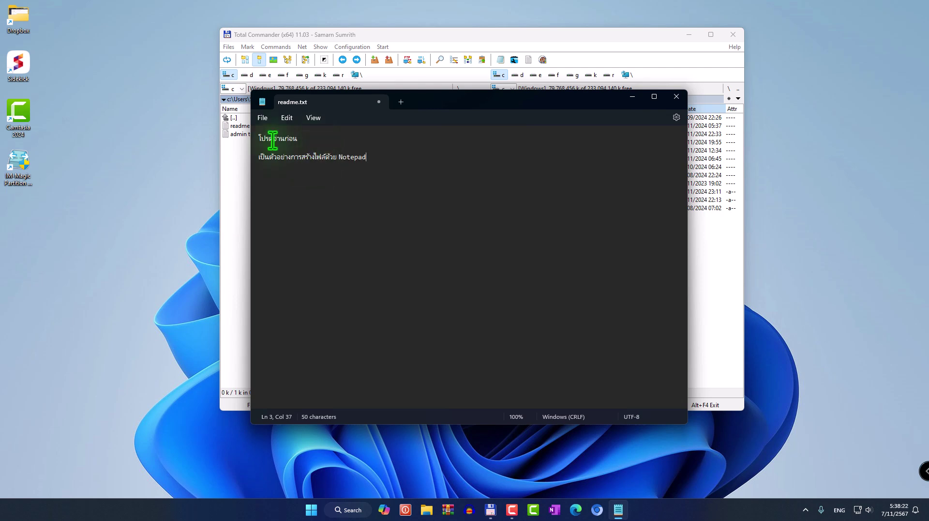
click(261, 117)
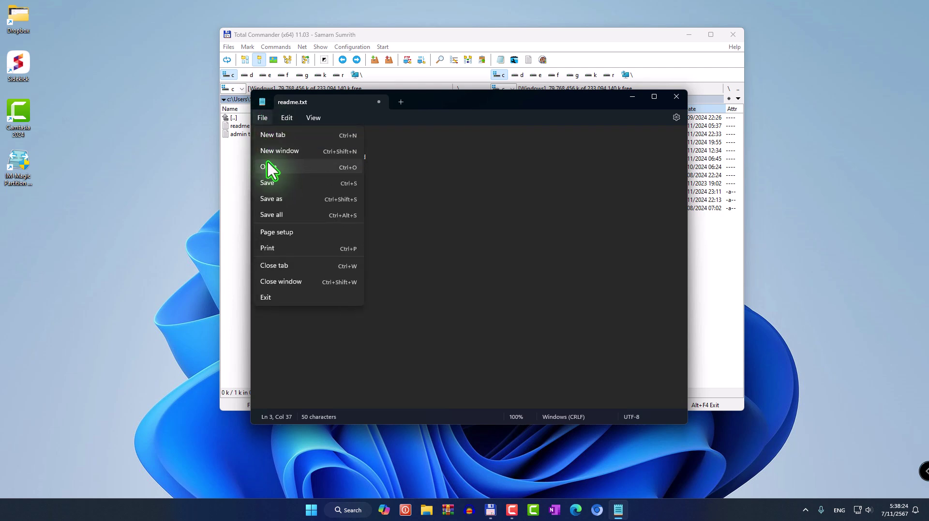
click(268, 173)
click(676, 96)
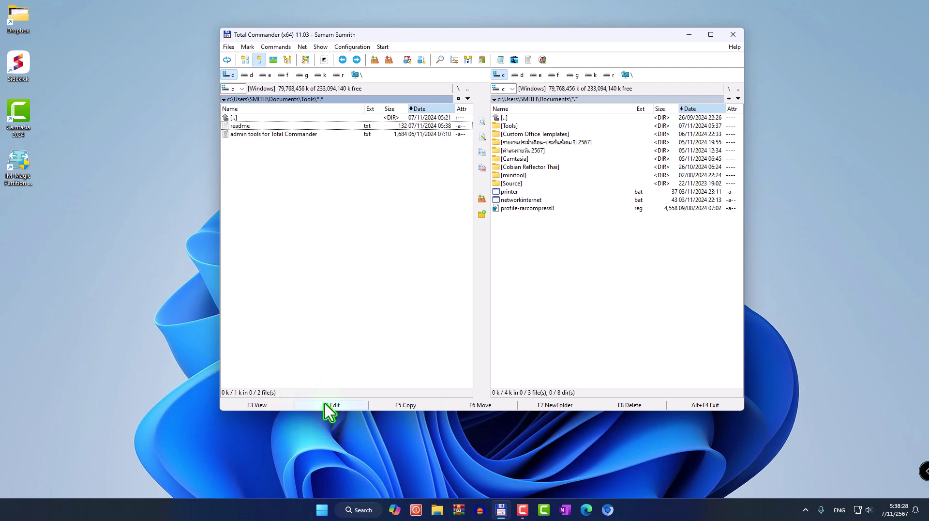
- Review readme.txt in the text editor, then in the Lister viewer with variable-width characters, closing each window
click(328, 401)
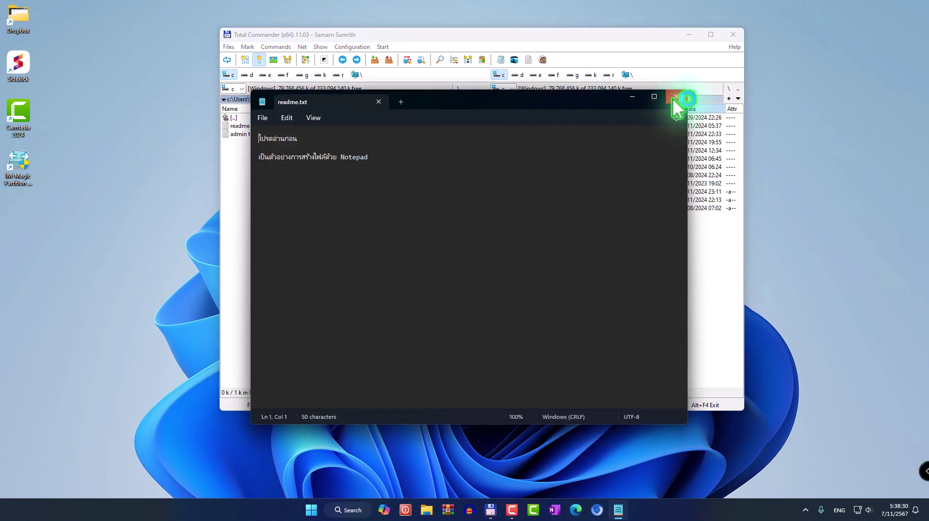
click(672, 98)
click(252, 125)
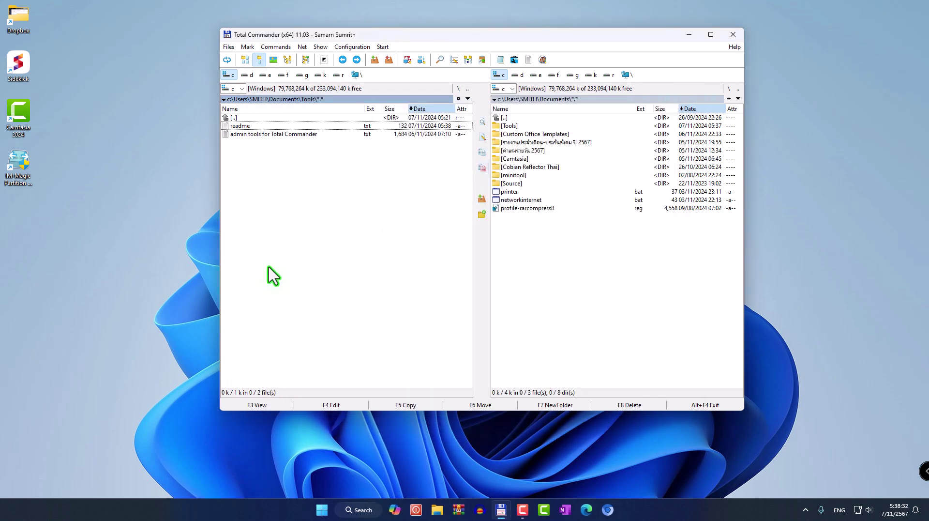
click(252, 405)
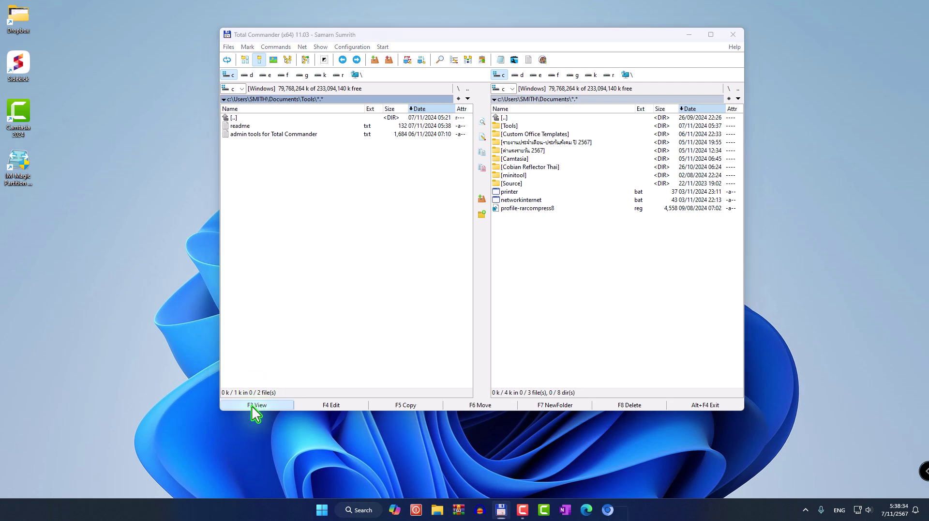
drag(614, 9, 374, 81)
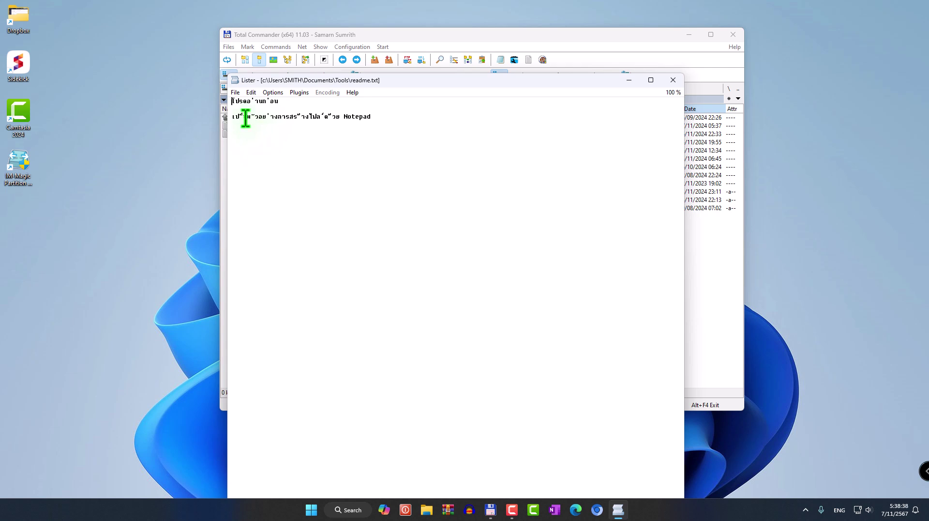
key(v)
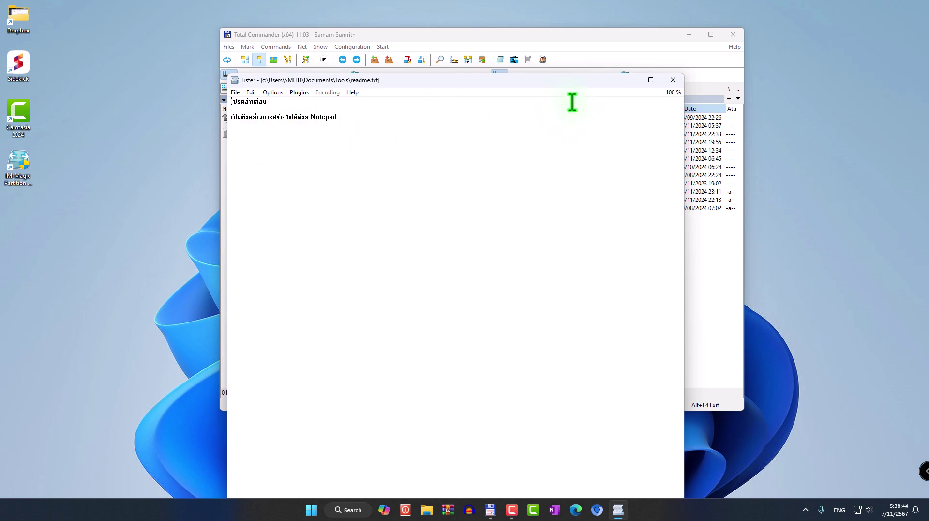
click(672, 80)
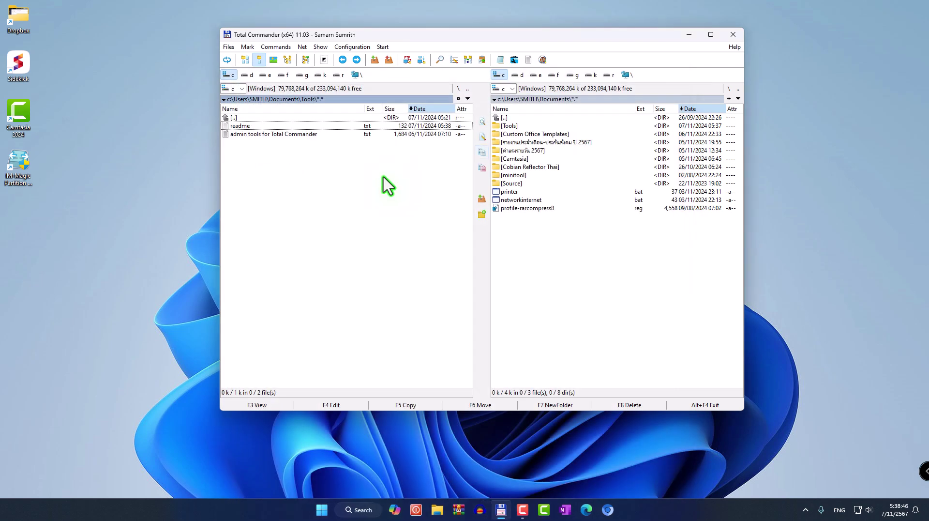